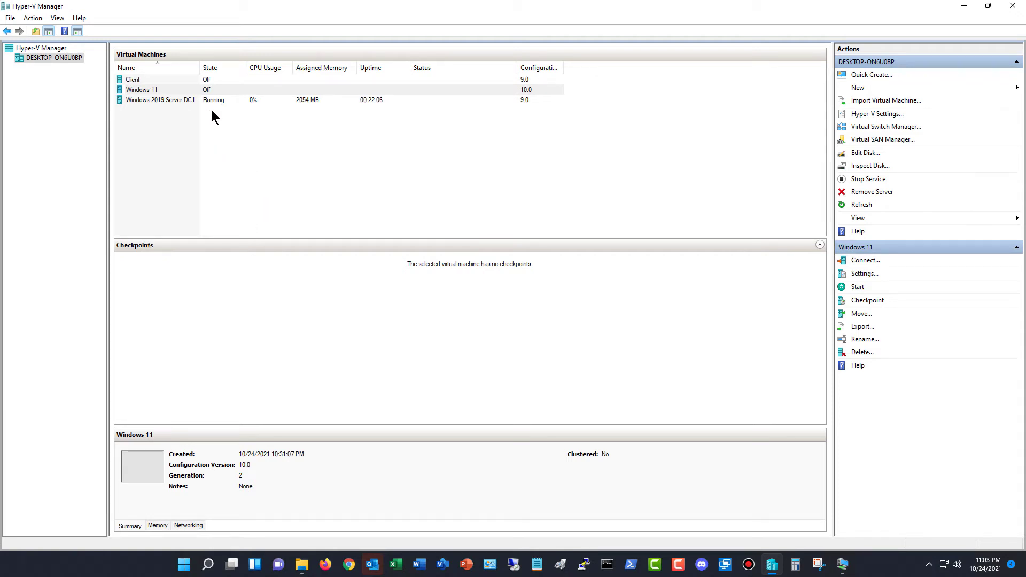
Bring up the context menu for the Windows 11 virtual machine.
right_click(179, 88)
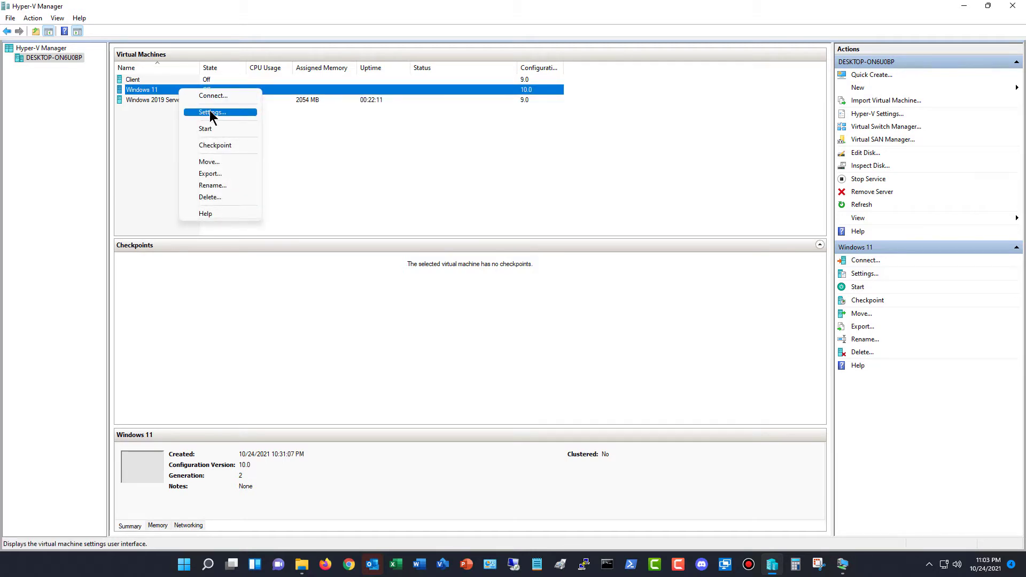
Open the Windows 11 VM settings at the Smart Paging File Location page.
click(209, 114)
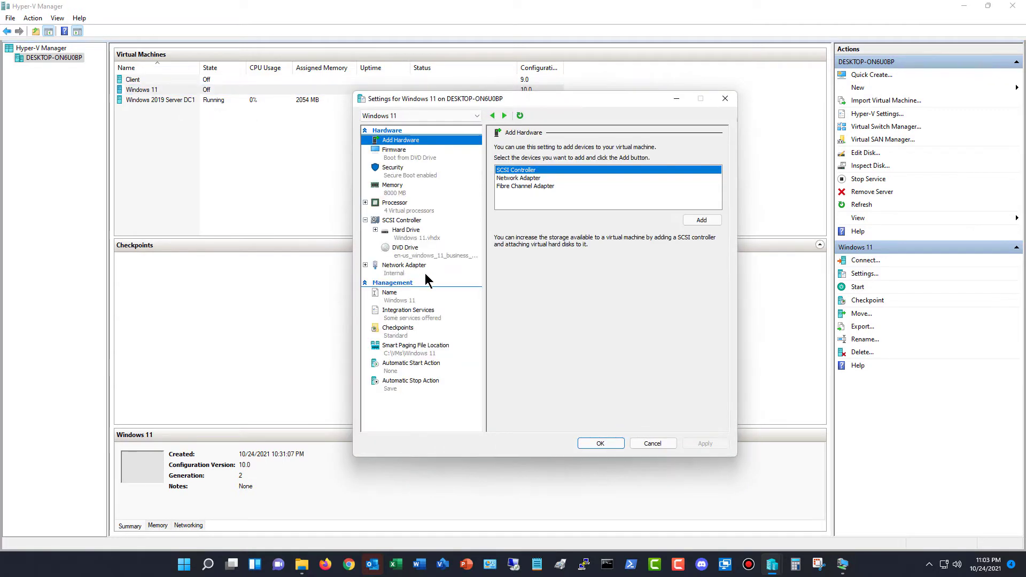
click(418, 354)
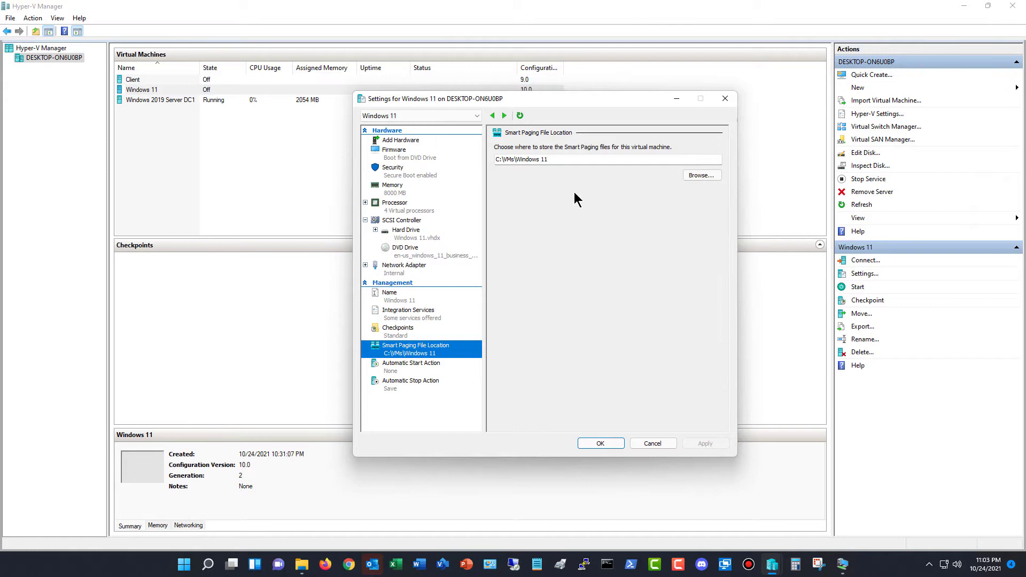
Browse for a folder from the C:\VMs\Windows 11 smart paging path.
click(565, 160)
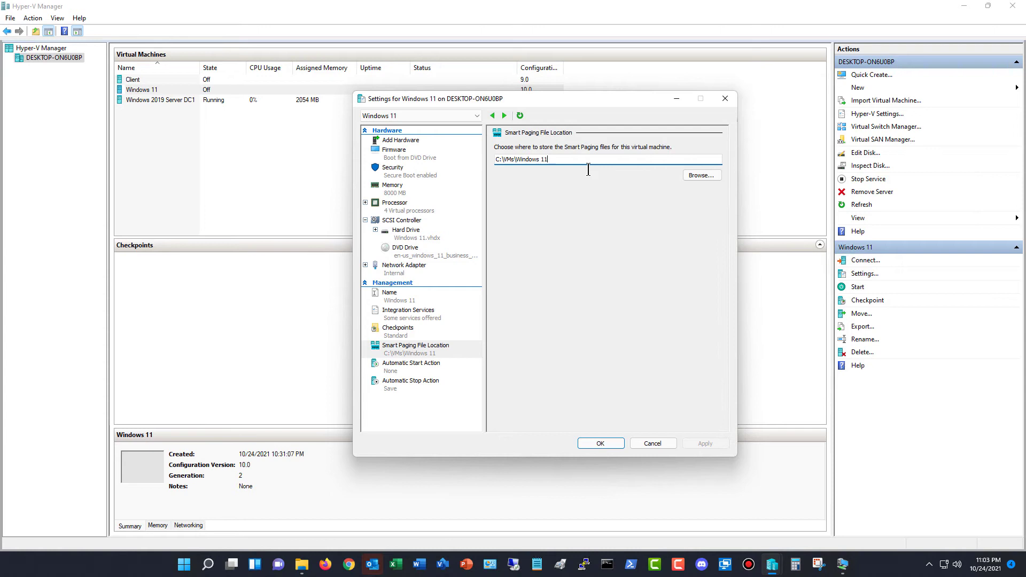
click(713, 174)
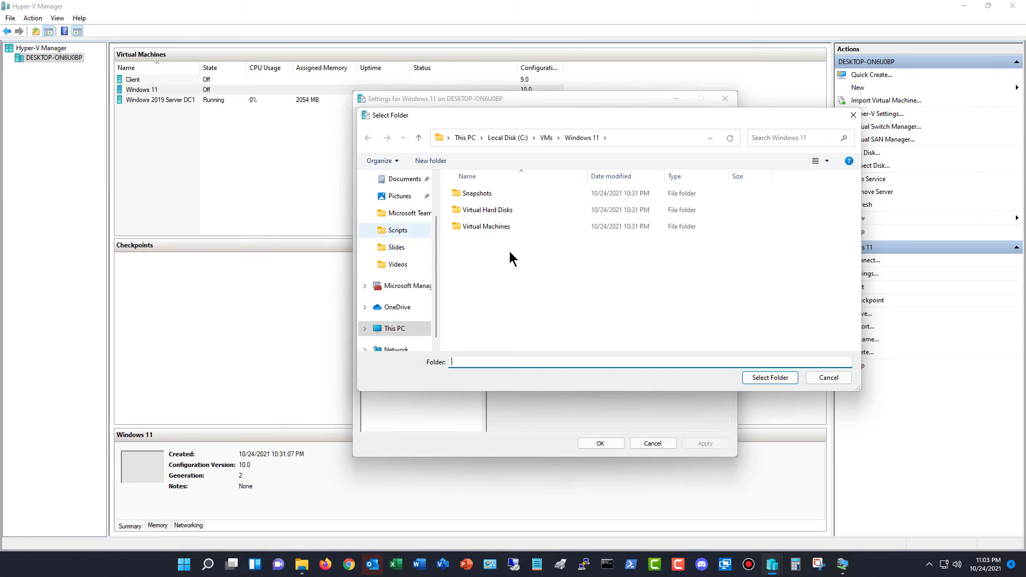
Cancel the Select Folder dialog, keeping the path C:\VMs\Windows 11.
click(826, 378)
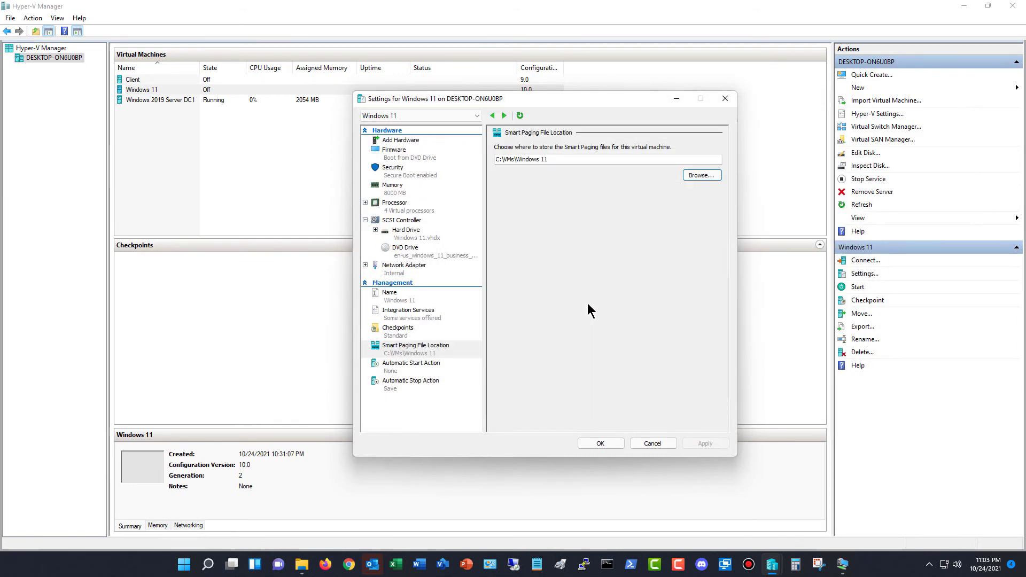